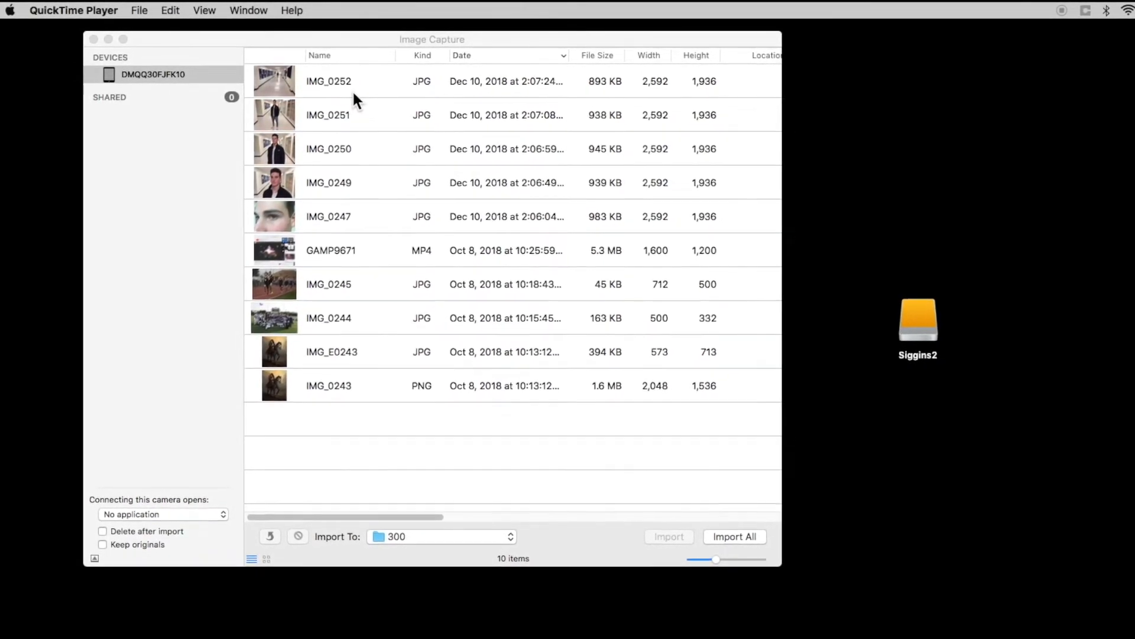
Import the five photos IMG_0252 through IMG_0247 from the connected device to the Desktop.
{"action": "left_click", "coordinate": [276, 77]}
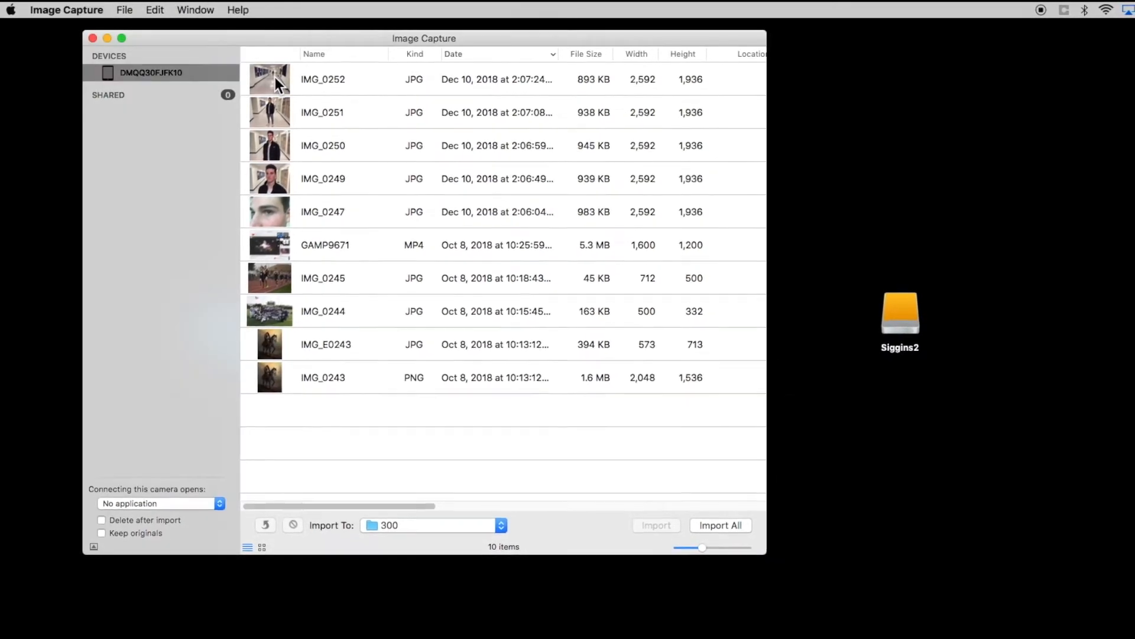
{"action": "left_click", "coordinate": [273, 76]}
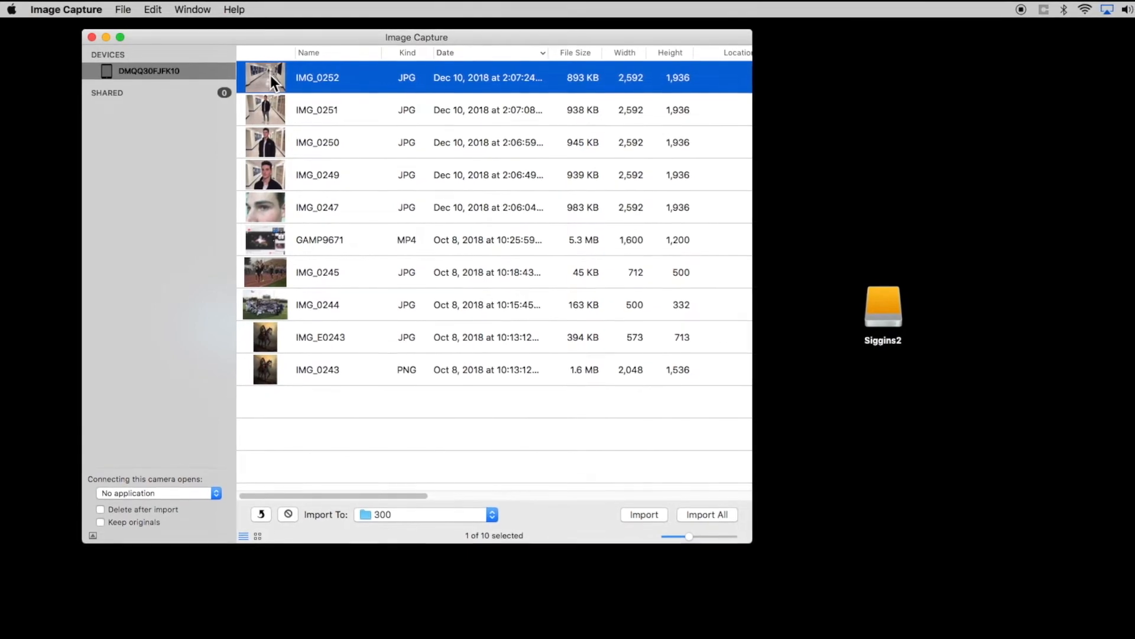
{"action": "left_click", "coordinate": [270, 204], "text": "shift"}
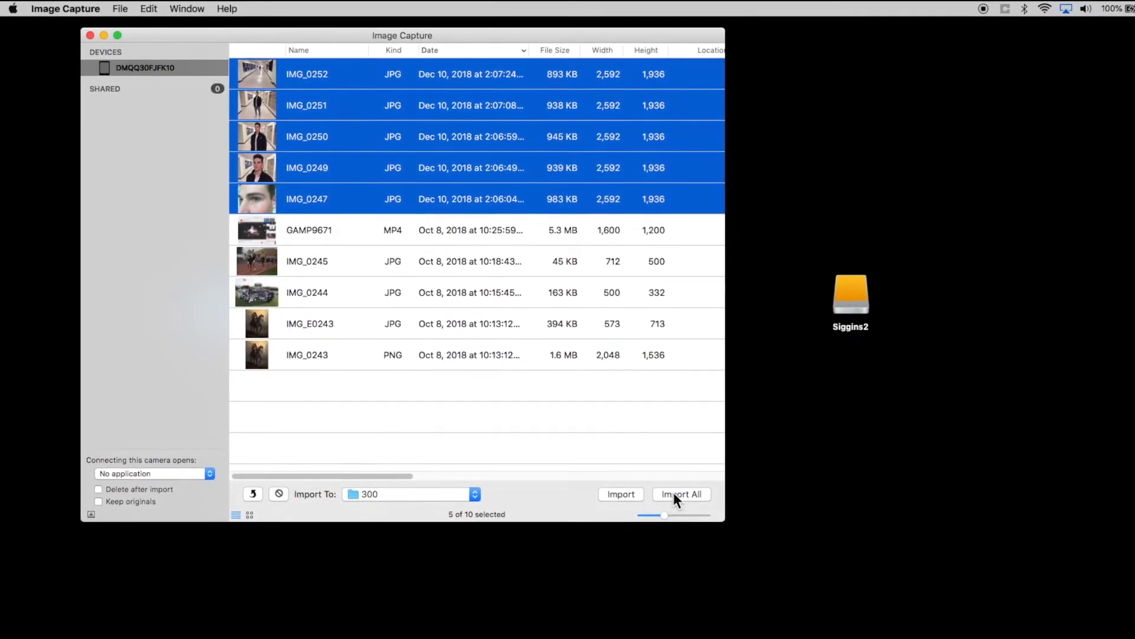
{"action": "left_click", "coordinate": [461, 490]}
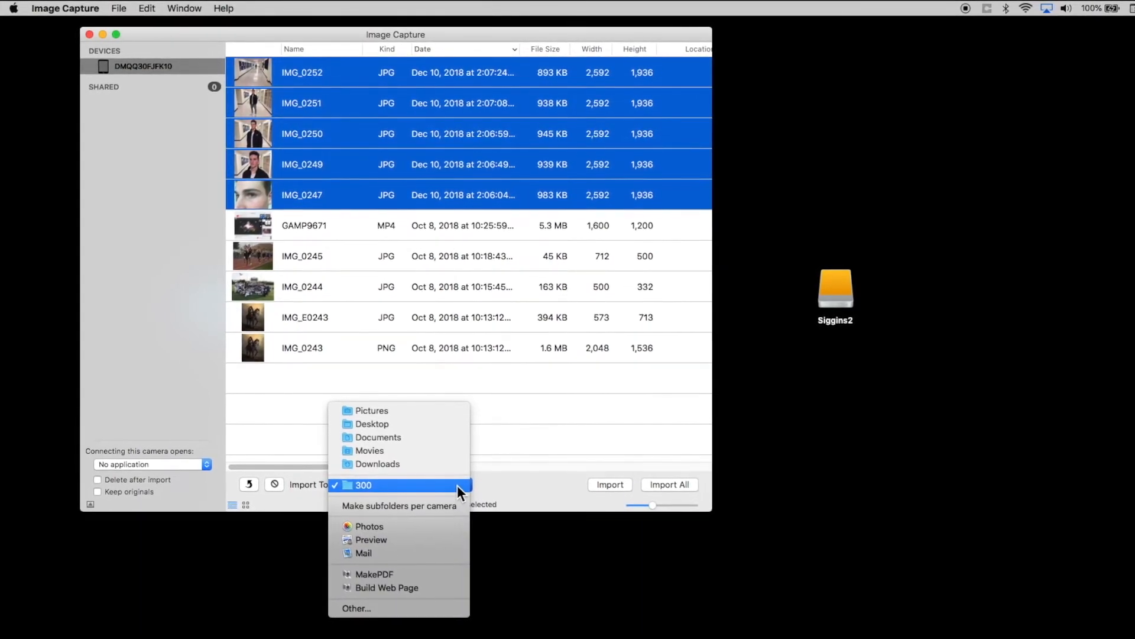
{"action": "left_click", "coordinate": [435, 419]}
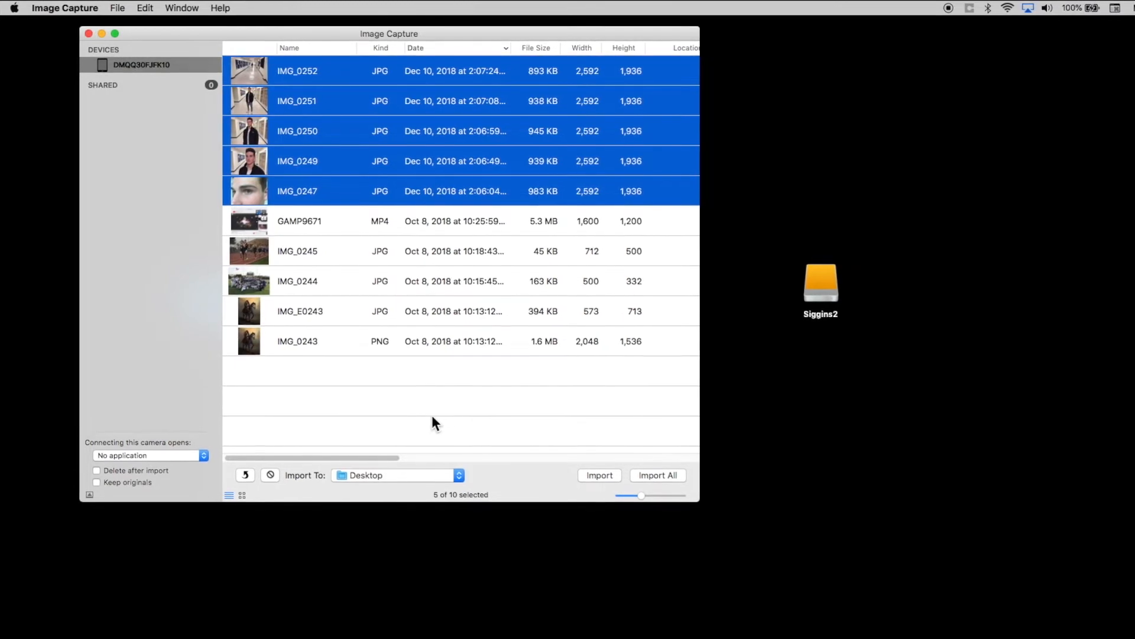
{"action": "left_click", "coordinate": [665, 470]}
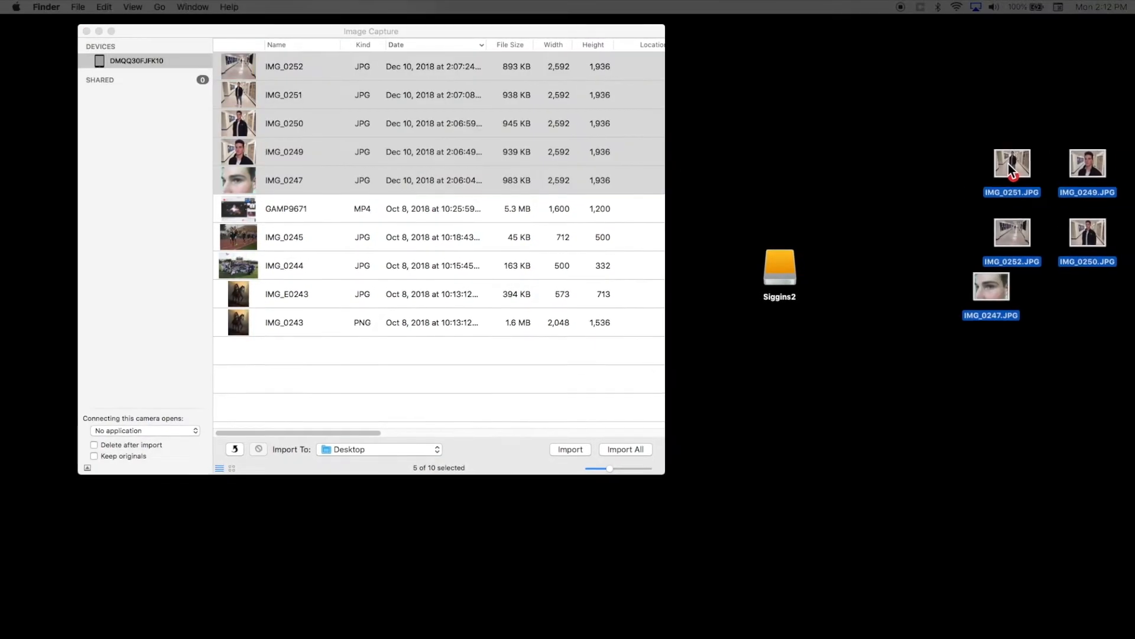
Reposition the imported photos together on the desktop and clear the selection.
{"action": "left_click_drag", "start_coordinate": [1009, 164], "coordinate": [956, 173]}
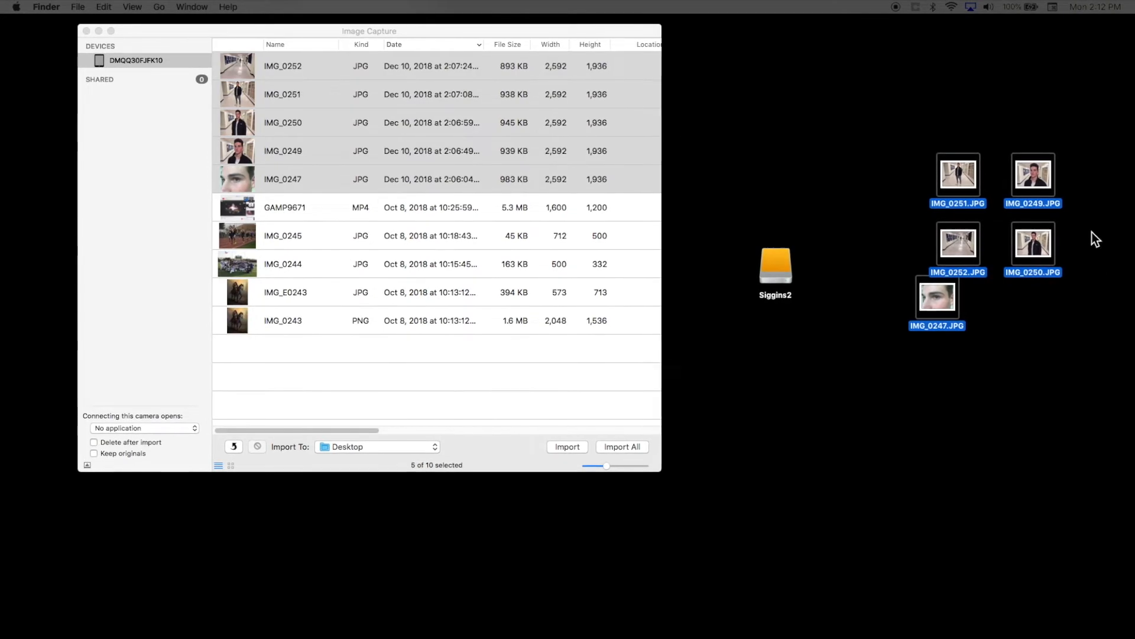
{"action": "left_click", "coordinate": [1011, 356]}
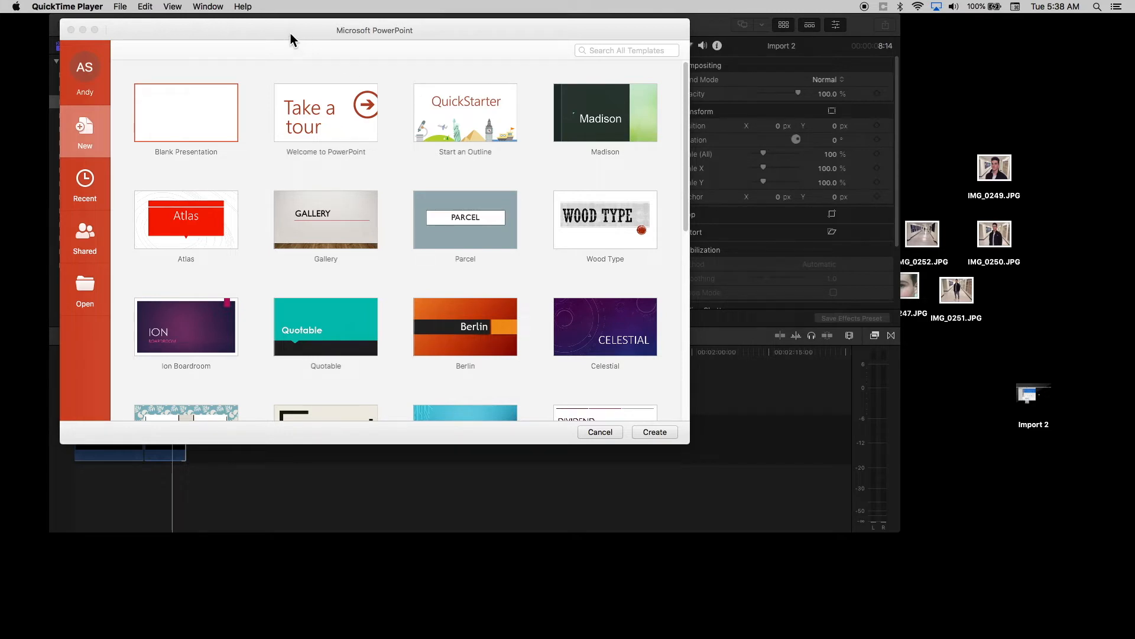
Switch to PowerPoint and create a new blank presentation.
{"action": "left_click_drag", "start_coordinate": [272, 30], "coordinate": [379, 43]}
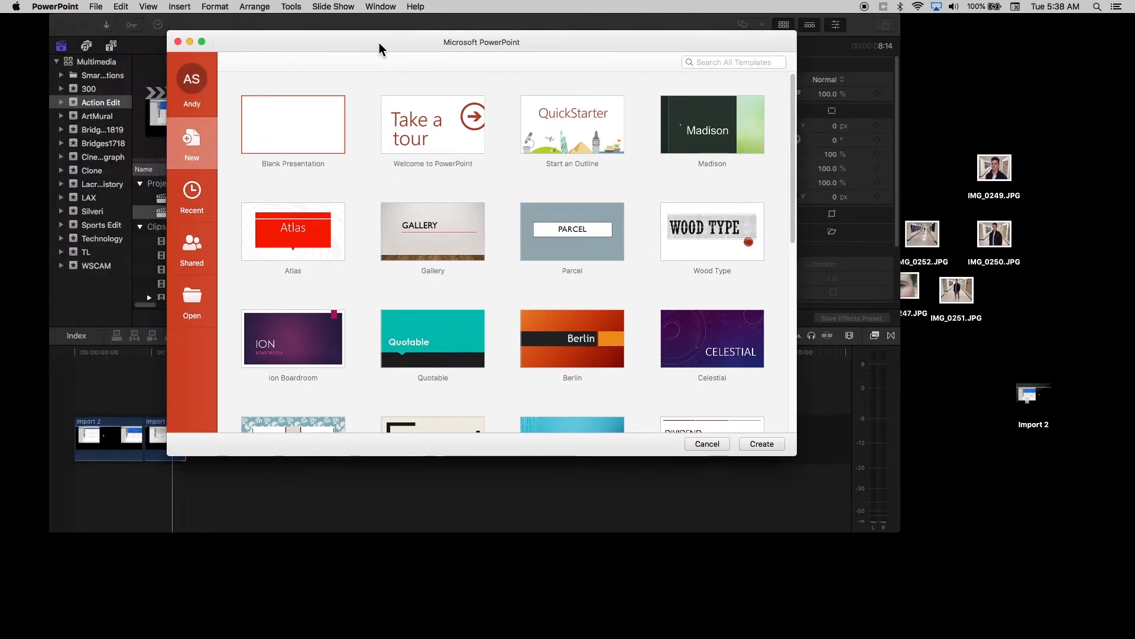
{"action": "double_click", "coordinate": [296, 133]}
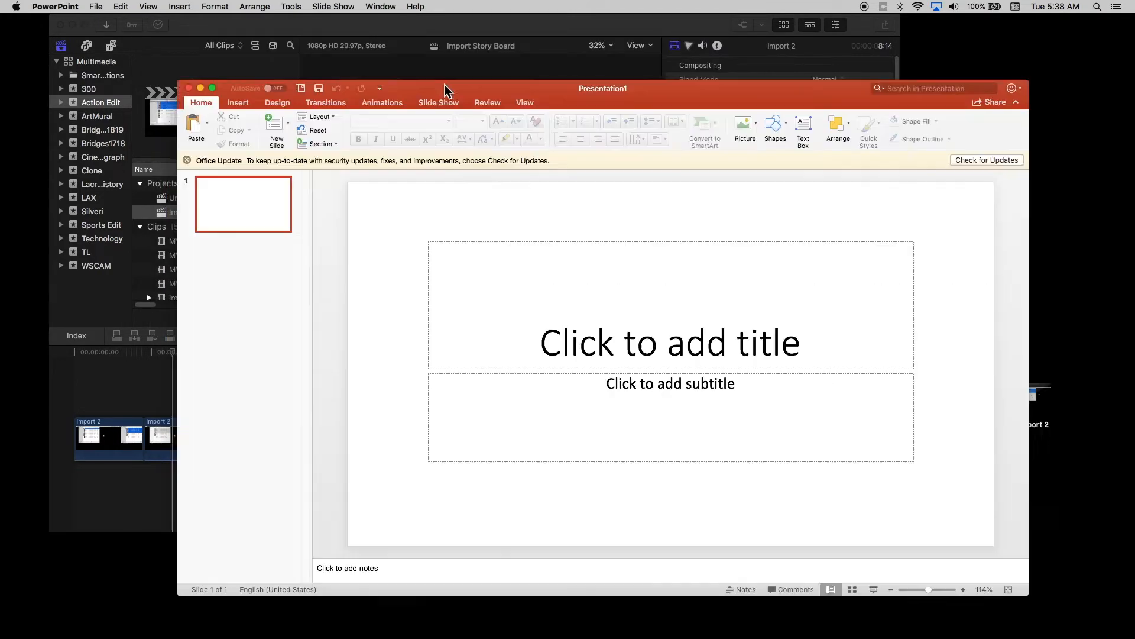
{"action": "left_click_drag", "start_coordinate": [445, 92], "coordinate": [367, 29]}
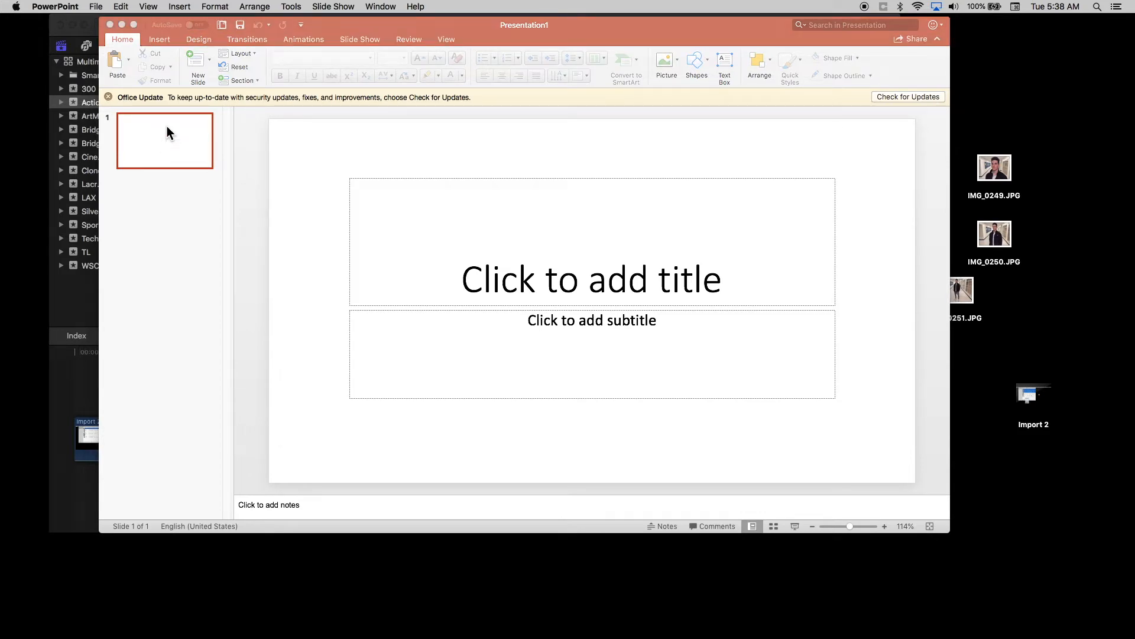
Change the presentation's page size to On-screen Show (16:9).
{"action": "left_click", "coordinate": [97, 7]}
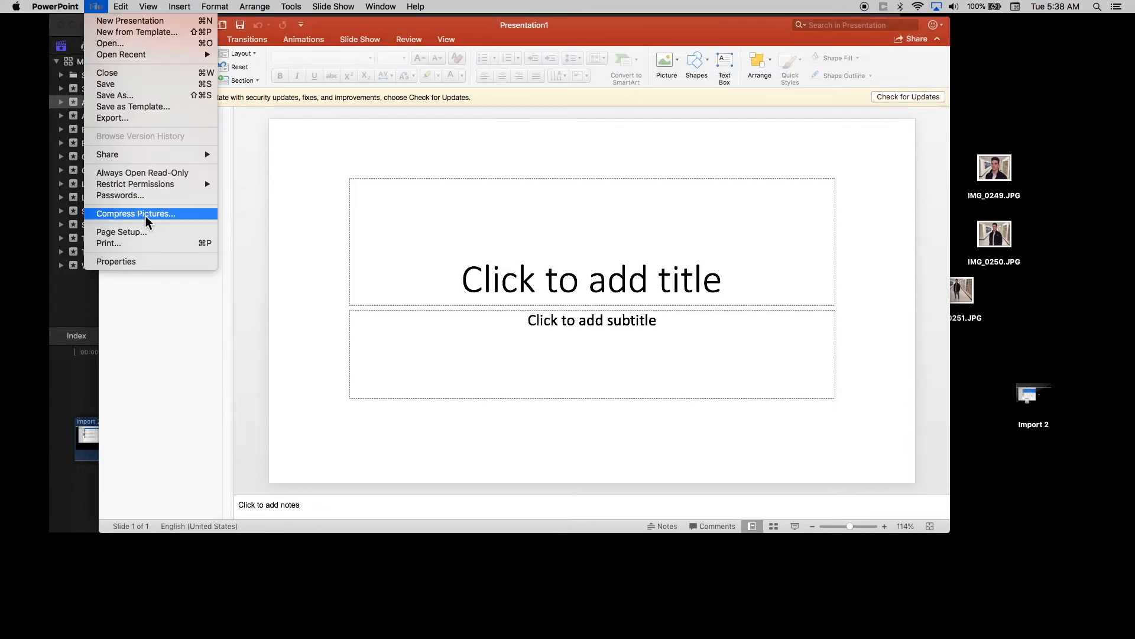
{"action": "left_click", "coordinate": [145, 238]}
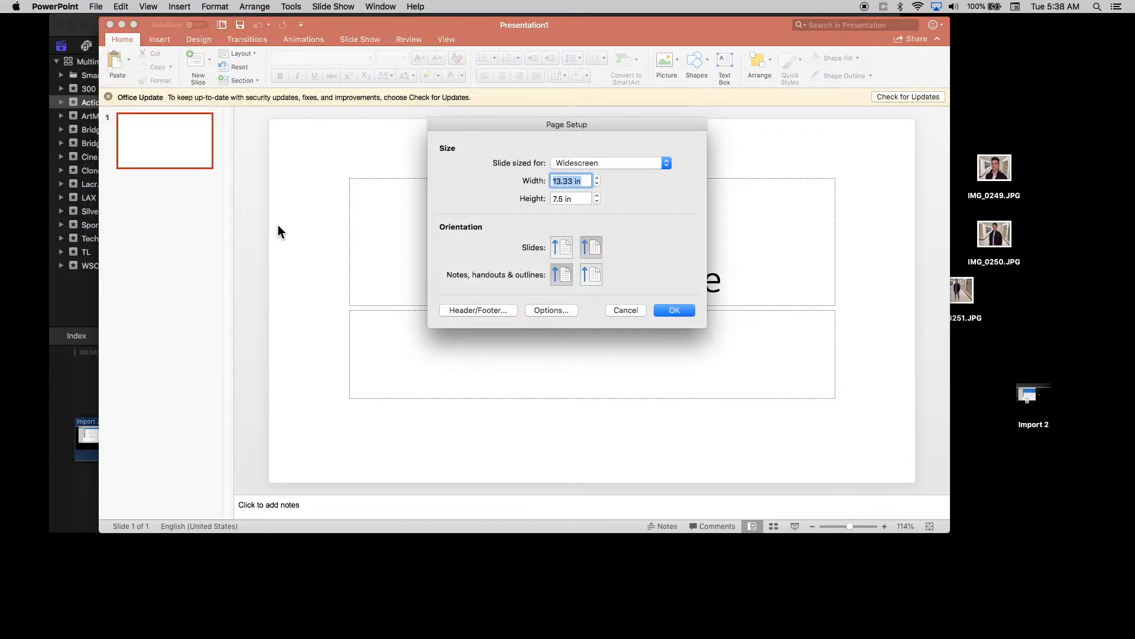
{"action": "left_click", "coordinate": [649, 163]}
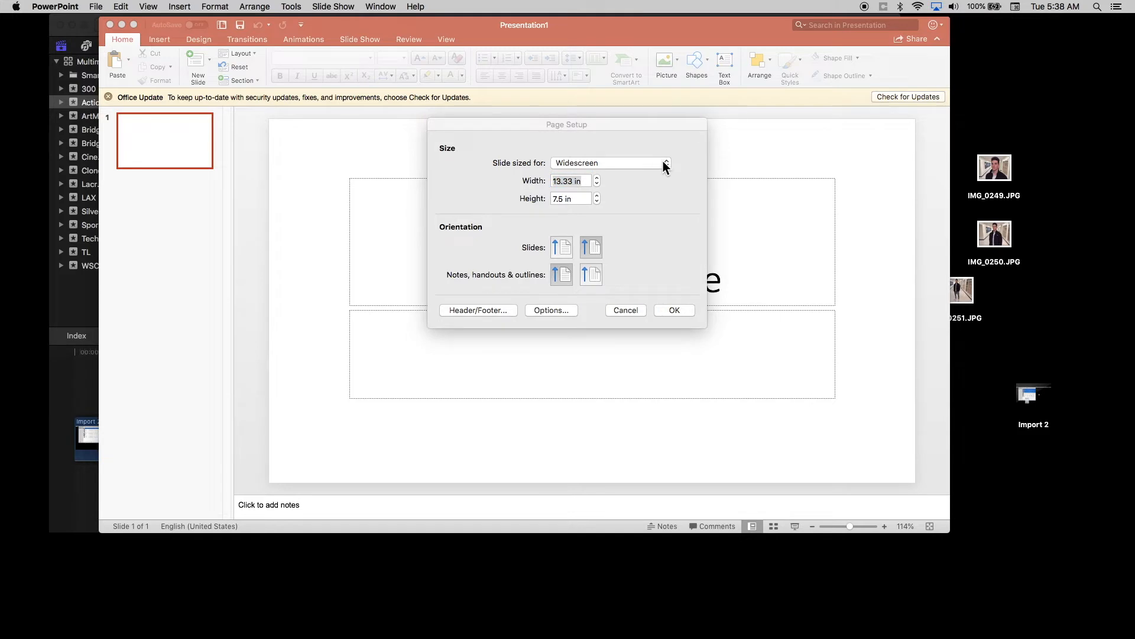
{"action": "left_click", "coordinate": [663, 165]}
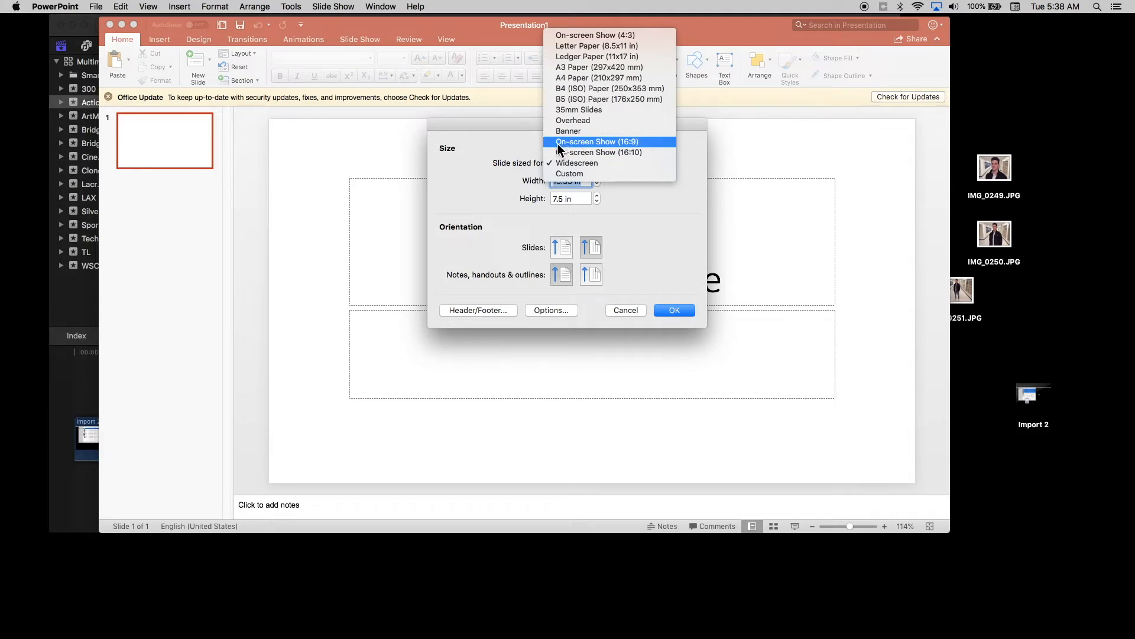
{"action": "left_click", "coordinate": [655, 143]}
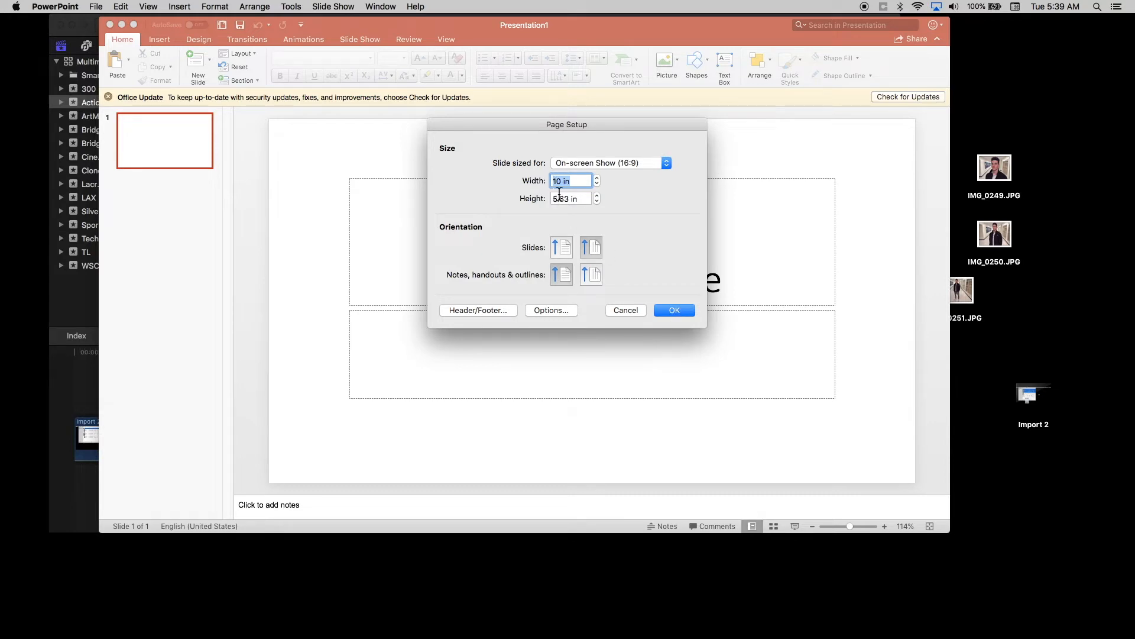
{"action": "left_click", "coordinate": [683, 309]}
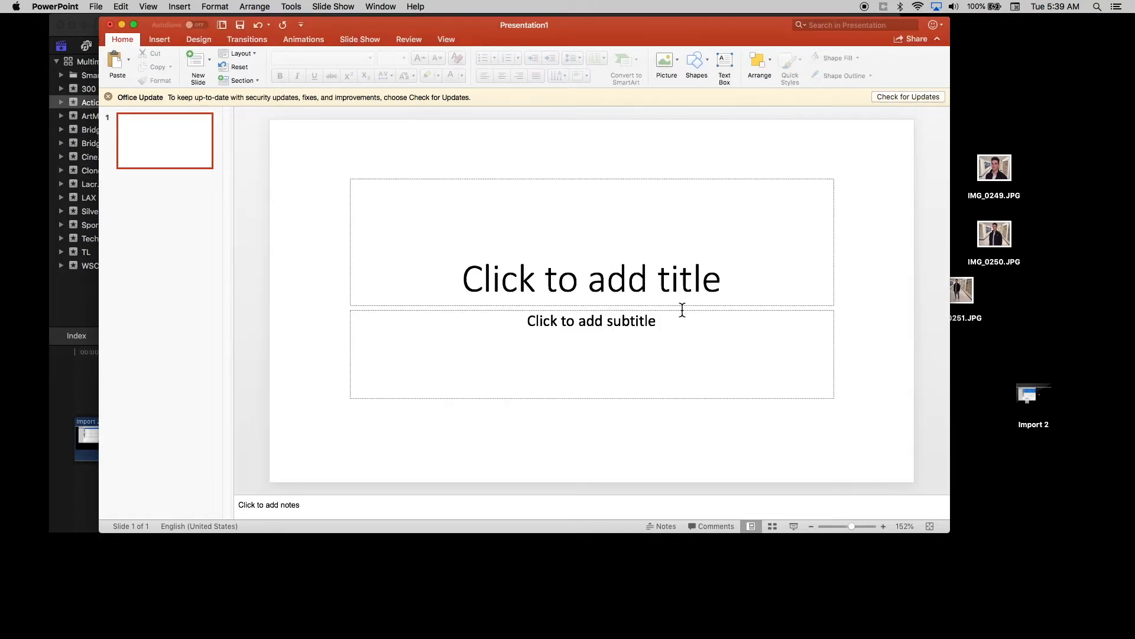
Delete the title and subtitle placeholders from the first slide.
{"action": "left_click", "coordinate": [589, 179]}
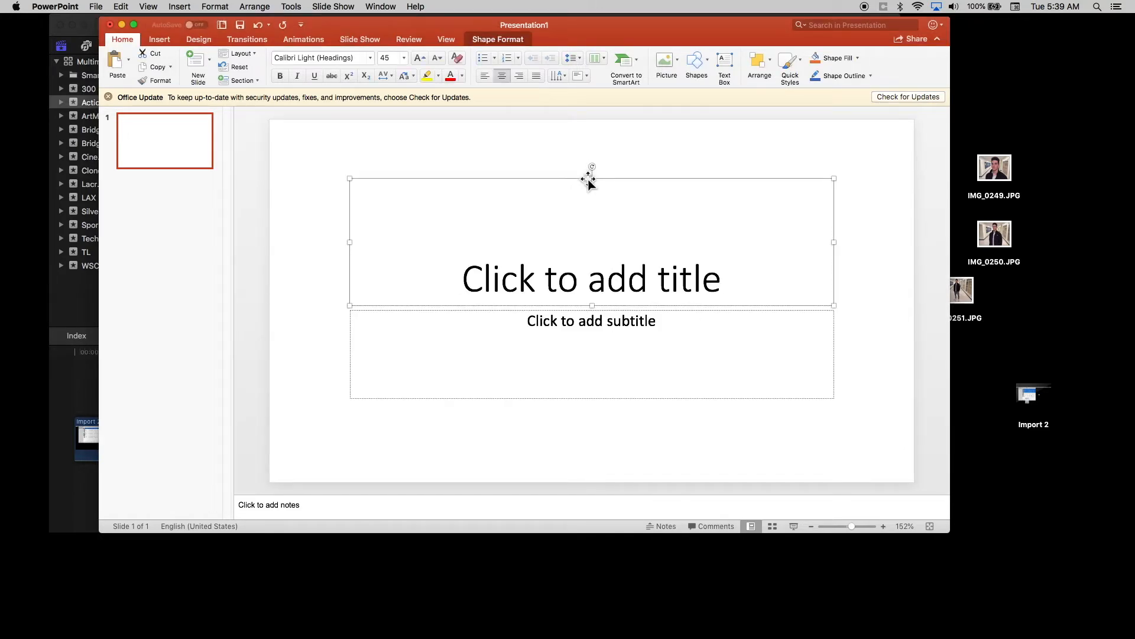
{"action": "key", "text": "Delete"}
{"action": "left_click", "coordinate": [581, 309]}
{"action": "key", "text": "Delete"}
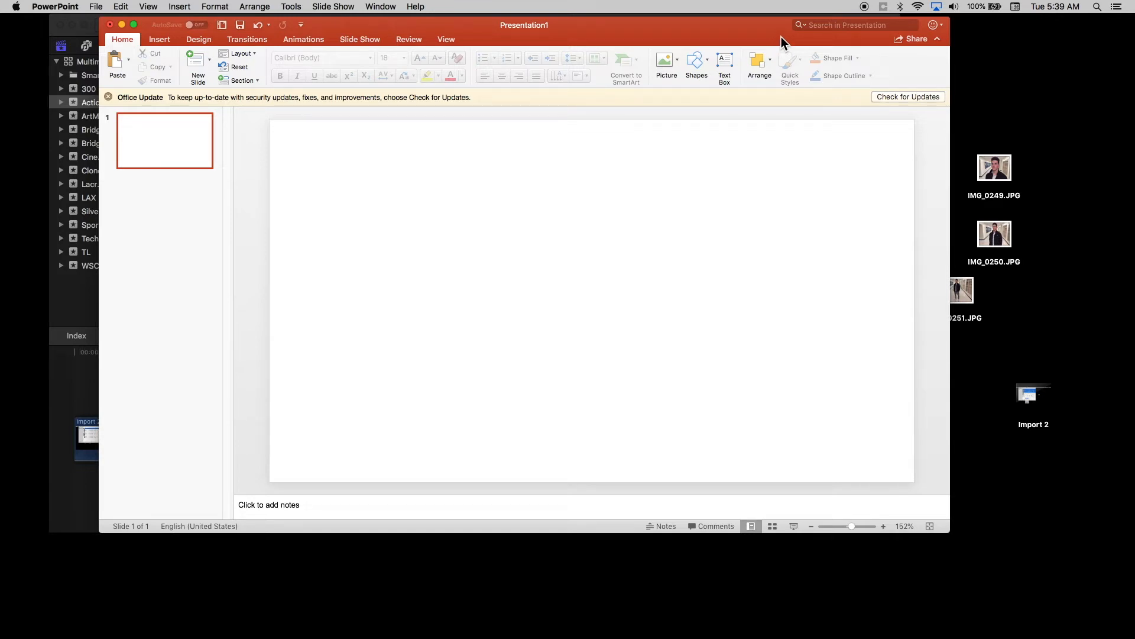
Uncover the photos on the desktop, insert the eye close-up IMG_0247.JPG on slide 1 and dismiss the design suggestions.
{"action": "left_click_drag", "start_coordinate": [782, 37], "coordinate": [730, 34]}
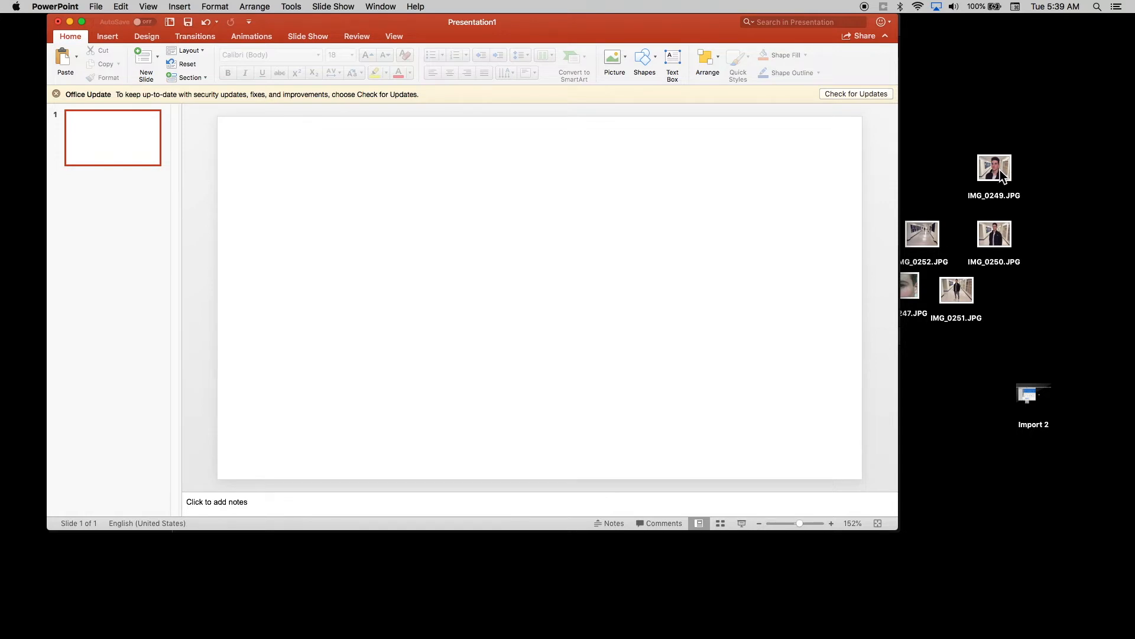
{"action": "left_click_drag", "start_coordinate": [612, 275], "coordinate": [613, 275]}
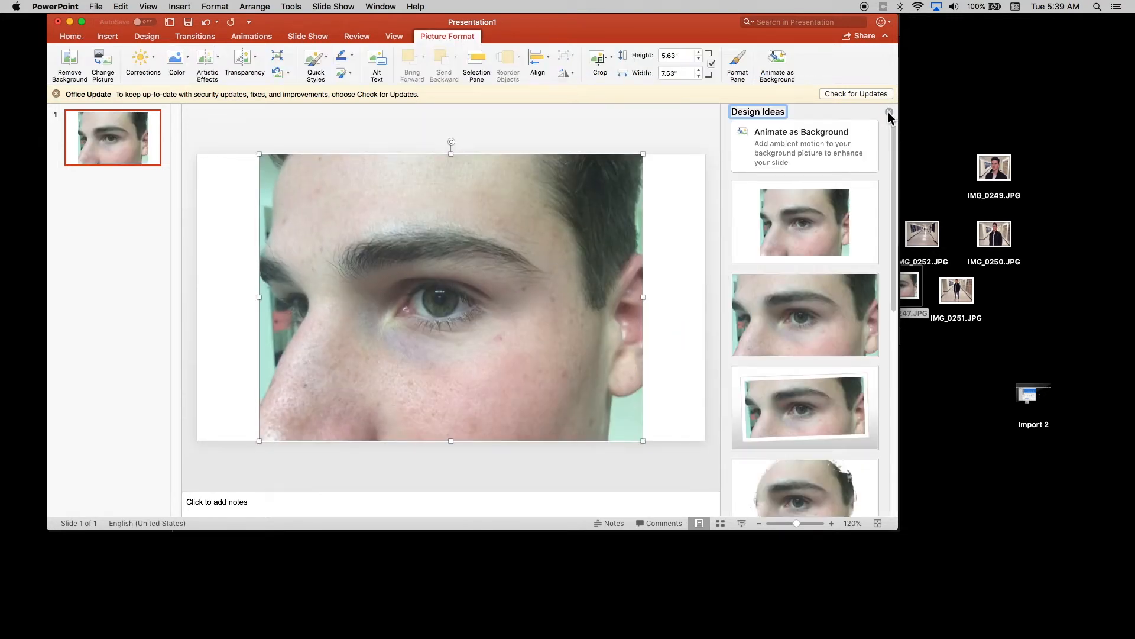
{"action": "left_click", "coordinate": [890, 112]}
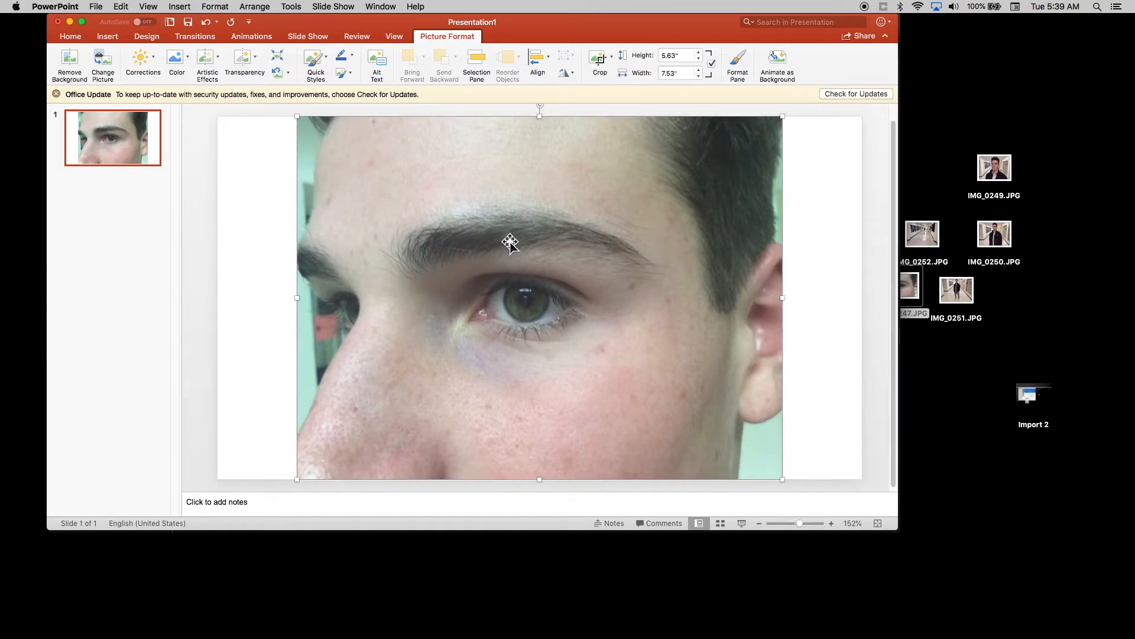
Enlarge the eye close-up proportionally to 10 in wide and 7.47 in high, centred so it covers the whole of slide 1.
{"action": "left_click", "coordinate": [760, 524]}
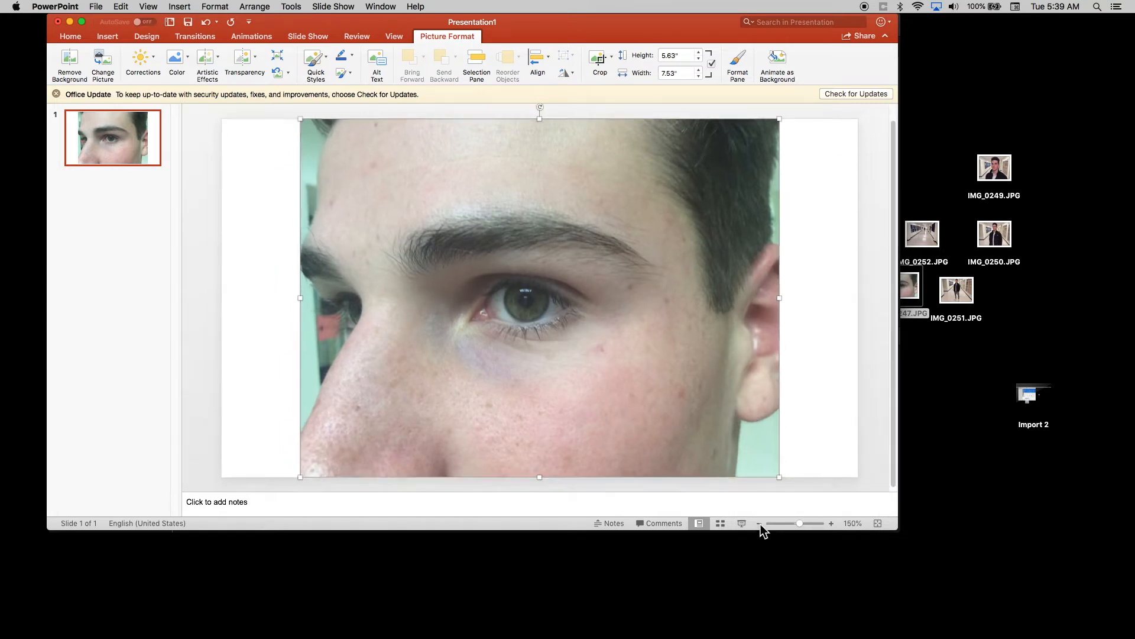
{"action": "left_click", "coordinate": [759, 524]}
{"action": "left_click", "coordinate": [760, 524]}
{"action": "left_click", "coordinate": [759, 524]}
{"action": "left_click", "coordinate": [759, 524]}
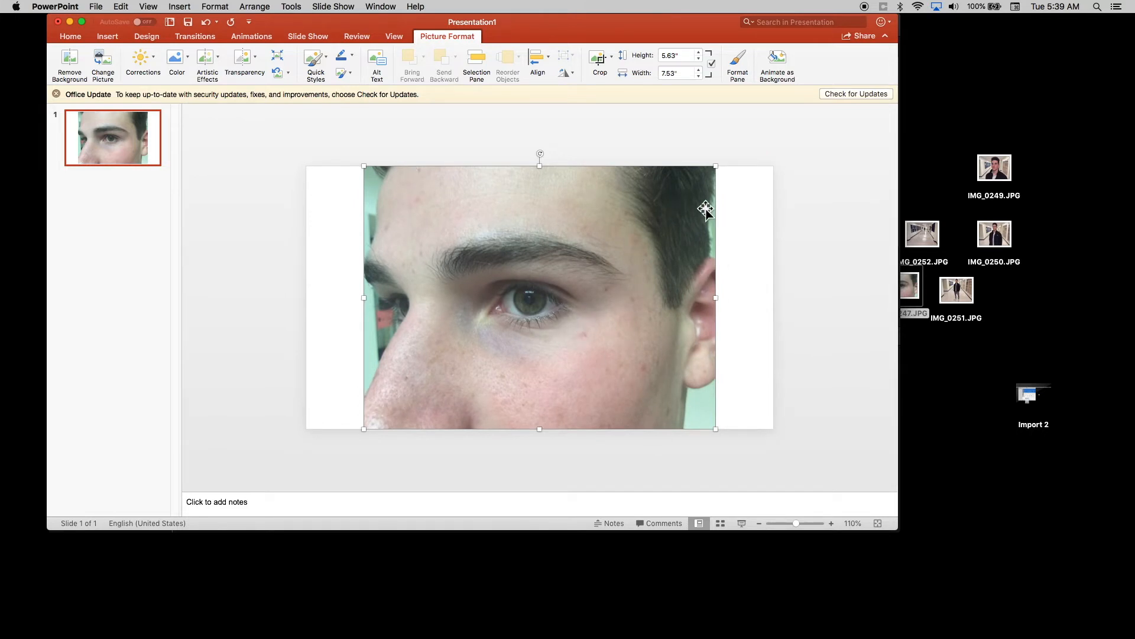
{"action": "left_click_drag", "start_coordinate": [714, 167], "coordinate": [806, 117]}
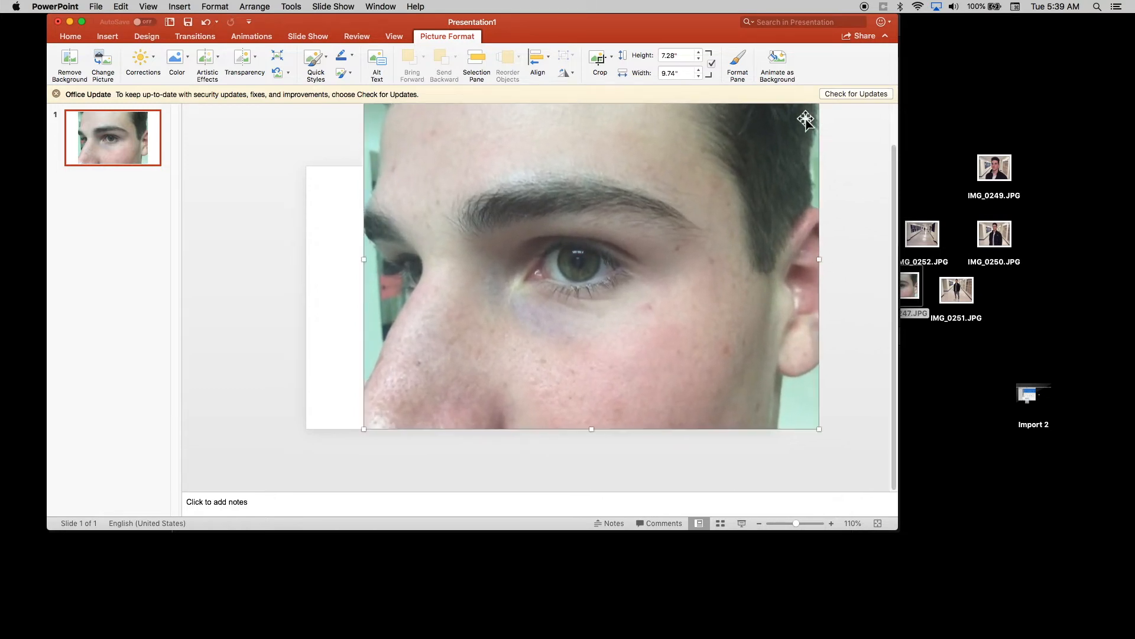
{"action": "left_click_drag", "start_coordinate": [704, 243], "coordinate": [641, 249]}
{"action": "left_click_drag", "start_coordinate": [760, 435], "coordinate": [774, 445]}
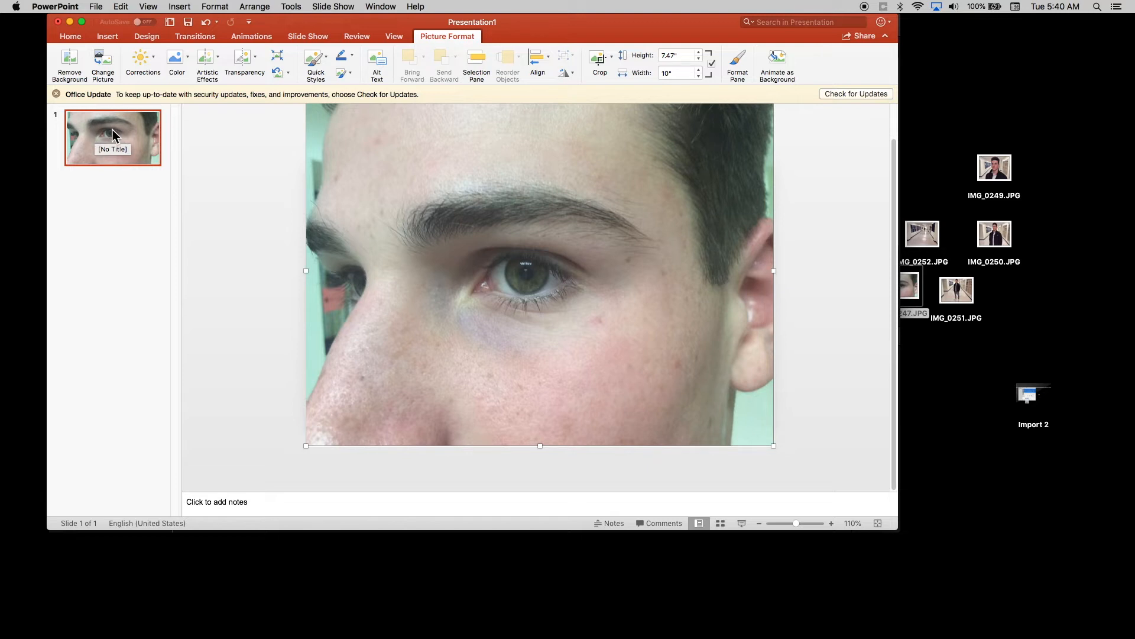
{"action": "left_click_drag", "start_coordinate": [522, 271], "coordinate": [522, 296]}
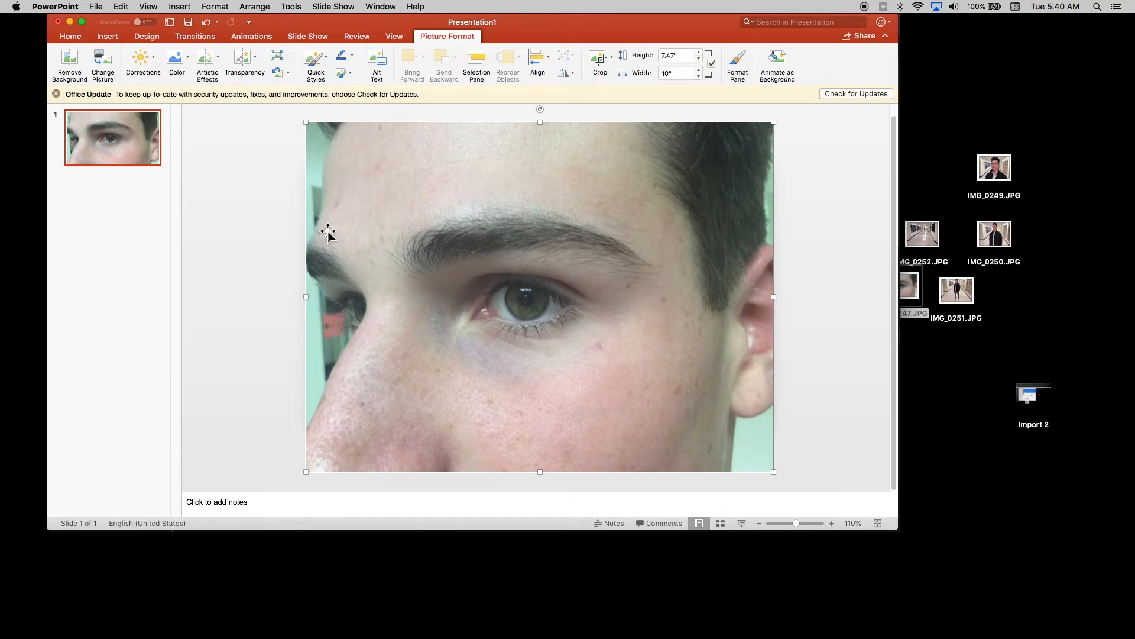
{"action": "mouse_move", "coordinate": [306, 121]}
{"action": "left_mouse_down"}
{"action": "mouse_move", "coordinate": [314, 128]}
{"action": "mouse_move", "coordinate": [306, 121]}
{"action": "left_mouse_up"}
Add a new slide after slide 1 and dismiss the Office Update notice.
{"action": "right_click", "coordinate": [119, 185]}
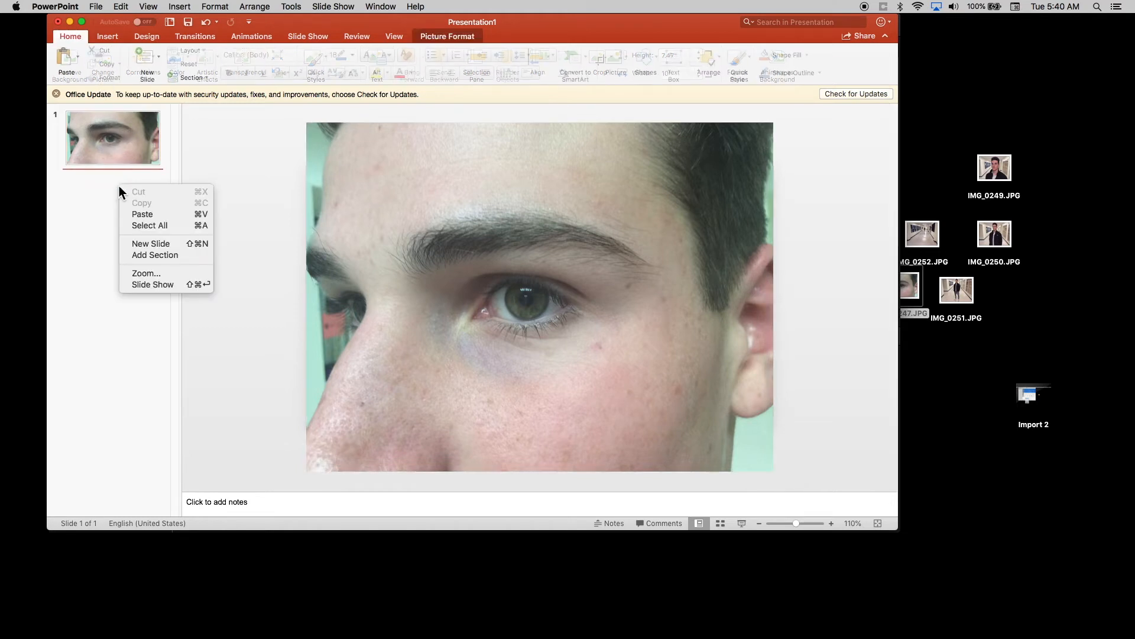
{"action": "left_click", "coordinate": [138, 245]}
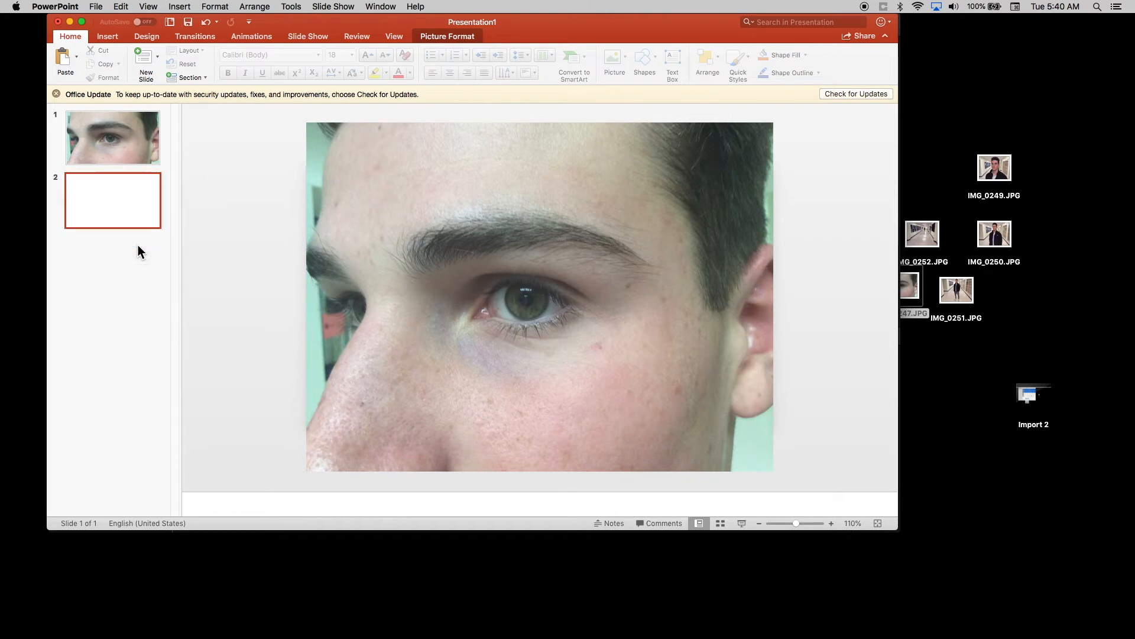
{"action": "left_click", "coordinate": [56, 94]}
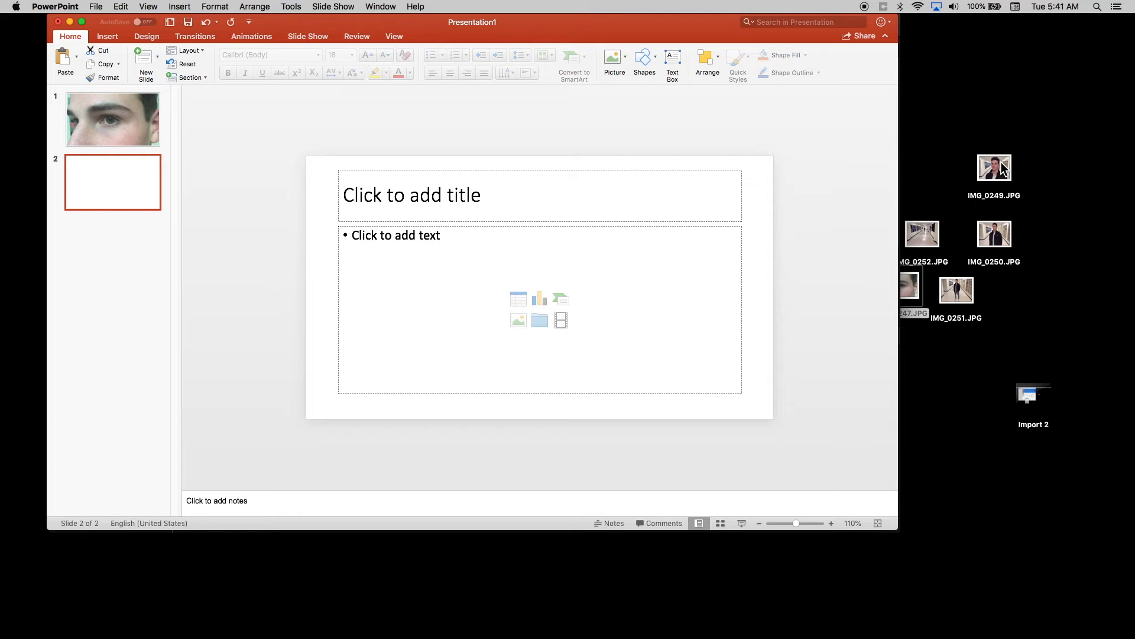
Insert the desktop photo IMG_0249.JPG on slide 2 and delete the empty title placeholder.
{"action": "left_click_drag", "start_coordinate": [1001, 169], "coordinate": [616, 273]}
{"action": "left_click", "coordinate": [470, 172]}
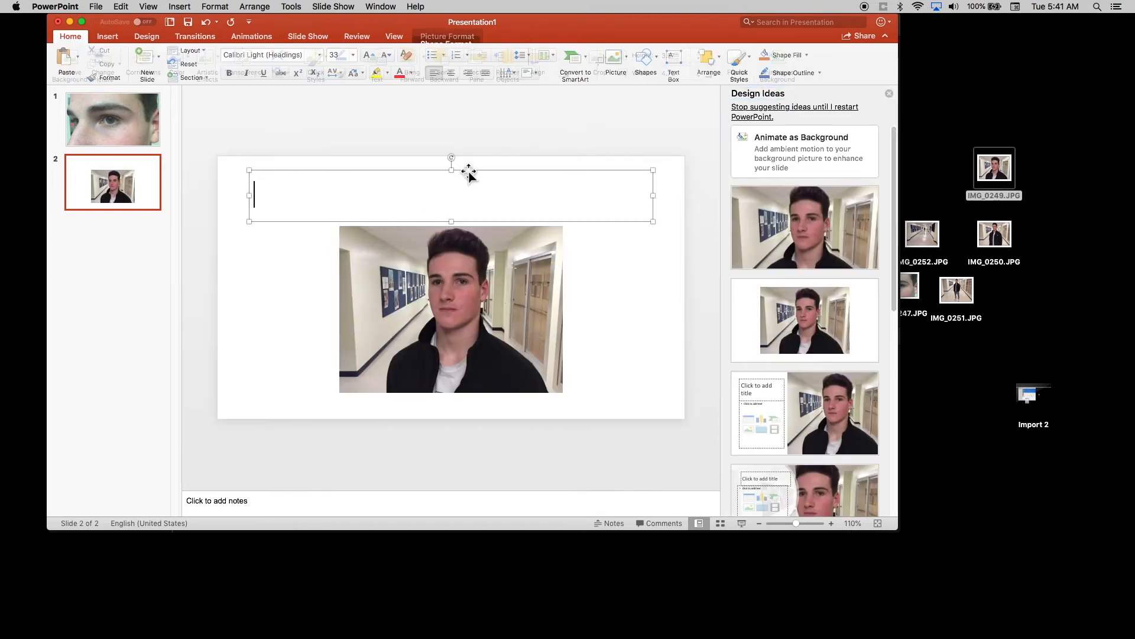
Enlarge the hallway portrait to the full width of slide 2 and shift it vertically so the face is well framed.
{"action": "left_click_drag", "start_coordinate": [492, 260], "coordinate": [488, 231]}
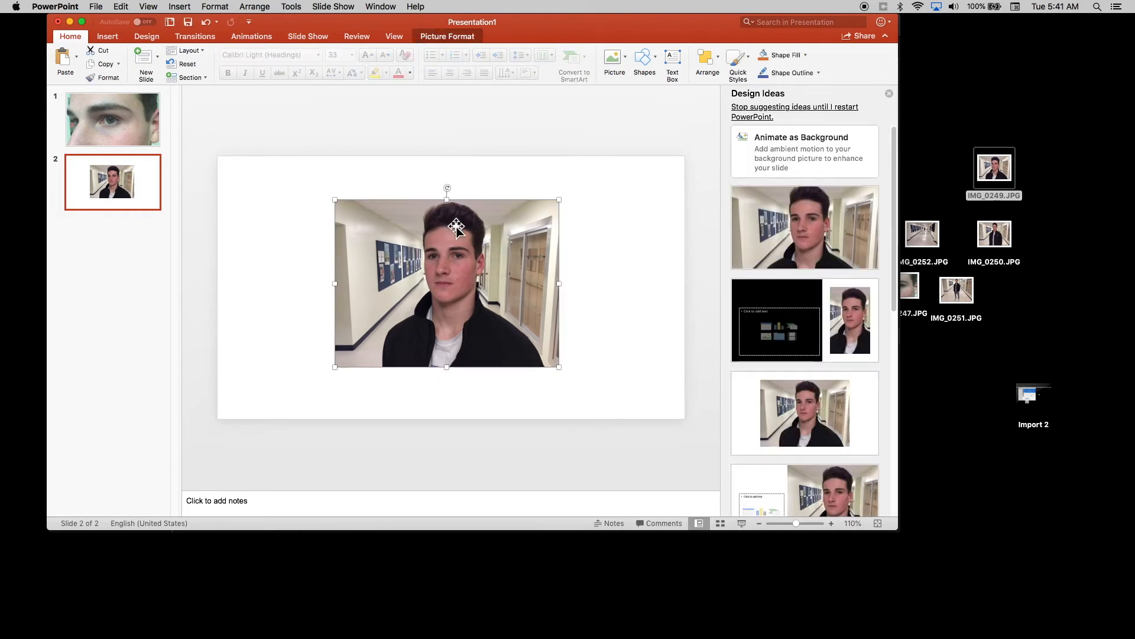
{"action": "left_click_drag", "start_coordinate": [332, 196], "coordinate": [203, 102]}
{"action": "left_click_drag", "start_coordinate": [558, 364], "coordinate": [686, 449]}
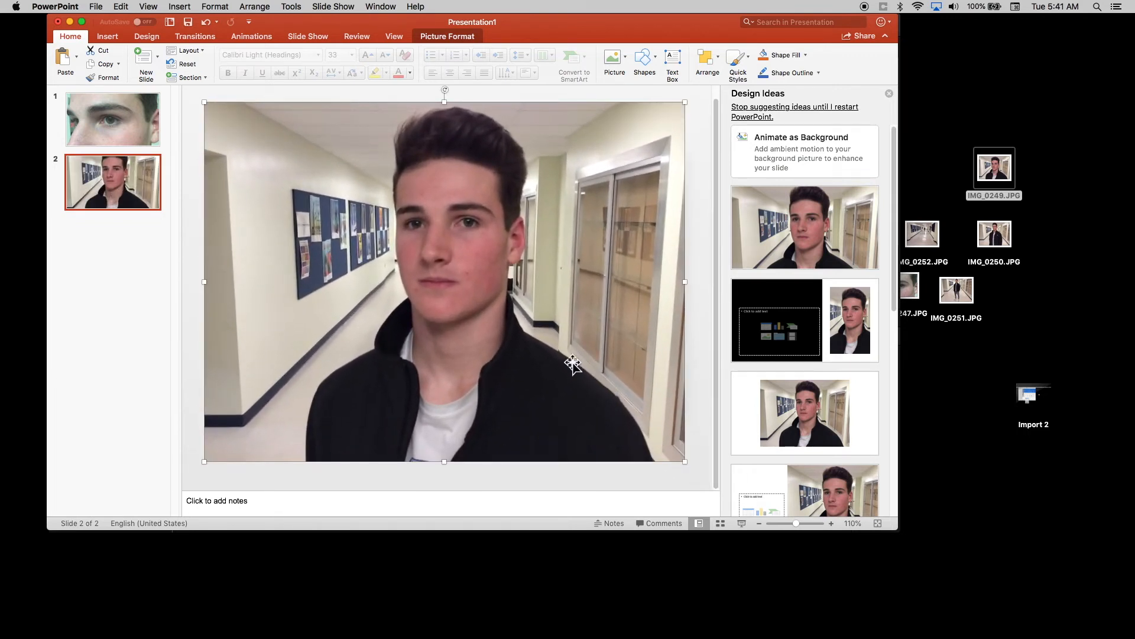
{"action": "left_click_drag", "start_coordinate": [544, 288], "coordinate": [544, 316]}
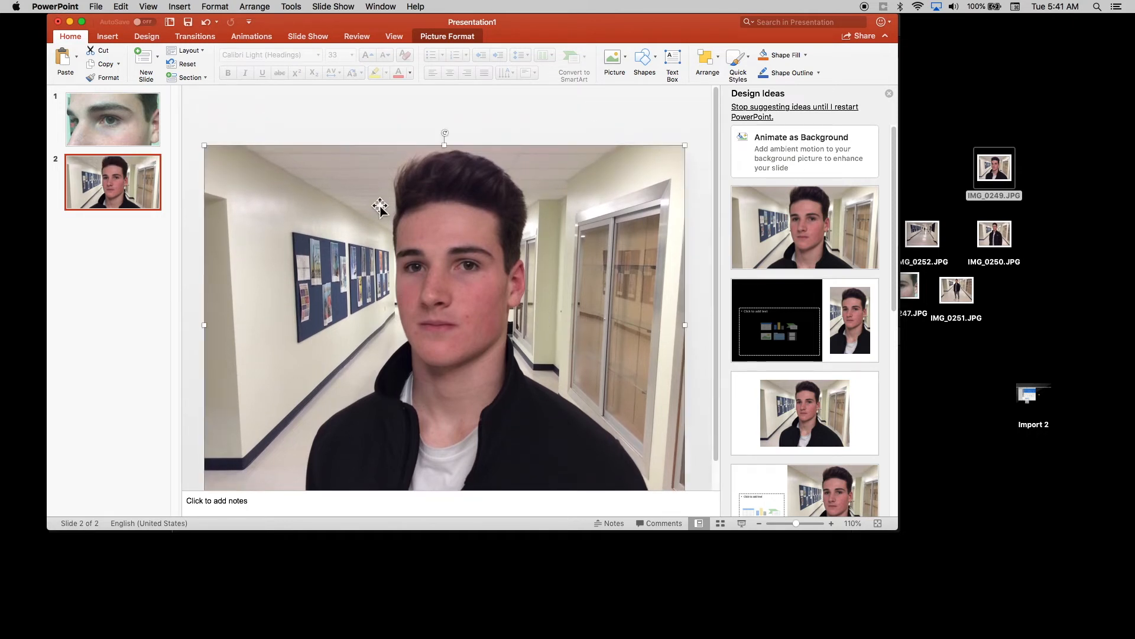
{"action": "left_click_drag", "start_coordinate": [204, 145], "coordinate": [212, 150]}
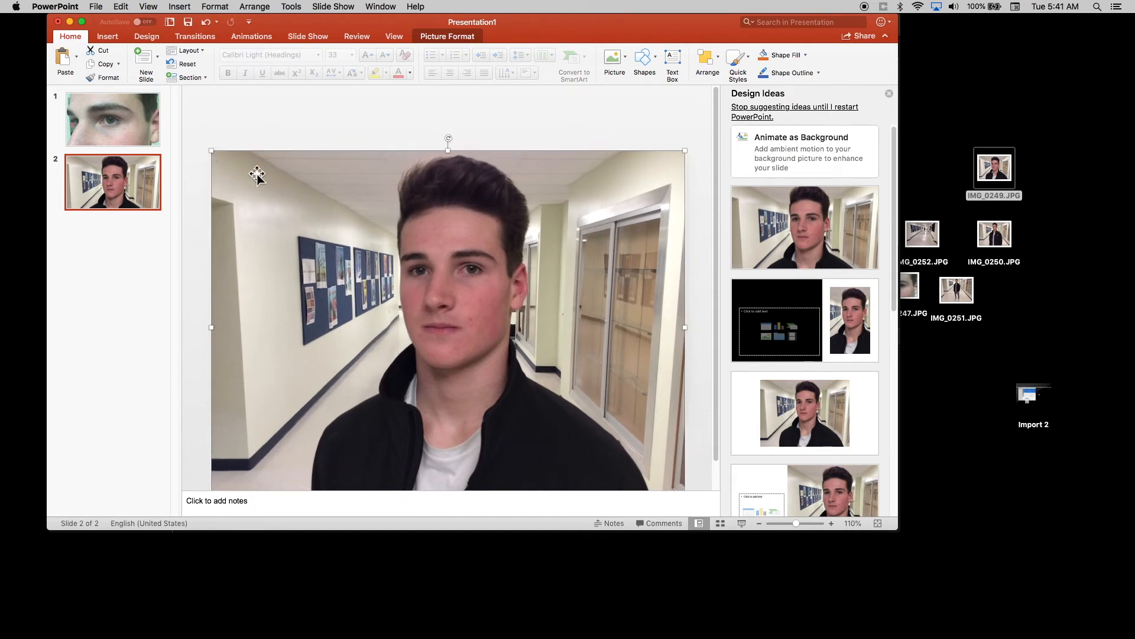
{"action": "mouse_move", "coordinate": [211, 151]}
{"action": "left_mouse_down"}
{"action": "mouse_move", "coordinate": [233, 165]}
{"action": "mouse_move", "coordinate": [217, 154]}
{"action": "left_mouse_up"}
{"action": "left_click_drag", "start_coordinate": [311, 243], "coordinate": [309, 226]}
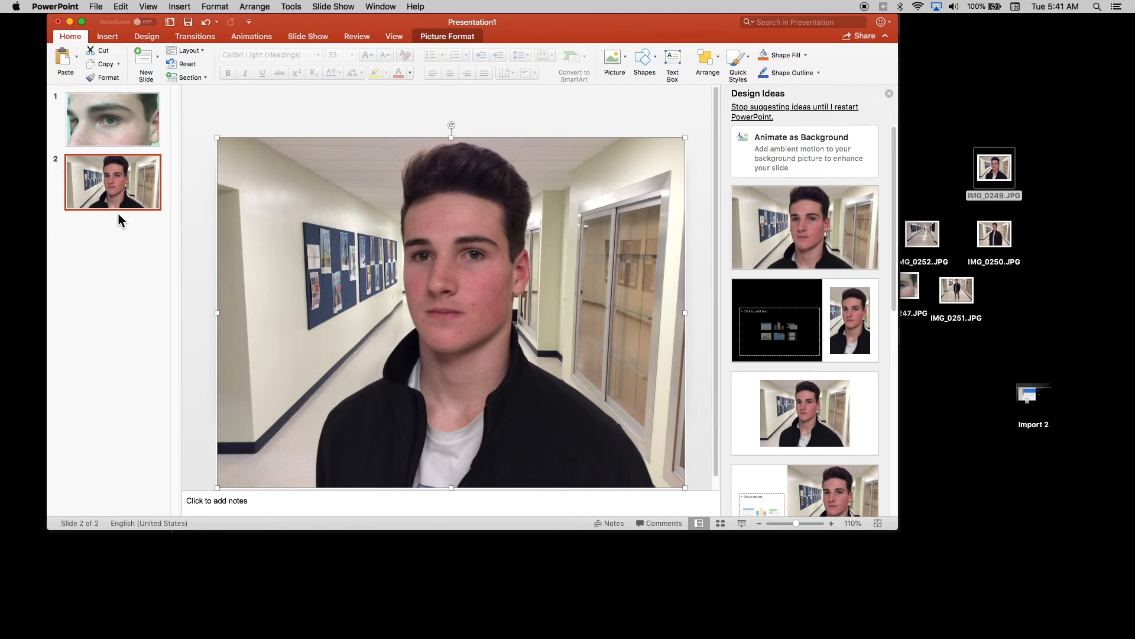
Dismiss the Design Ideas suggestions and set the presentation's print layout to Handouts (3 slides per page).
{"action": "left_click", "coordinate": [889, 94]}
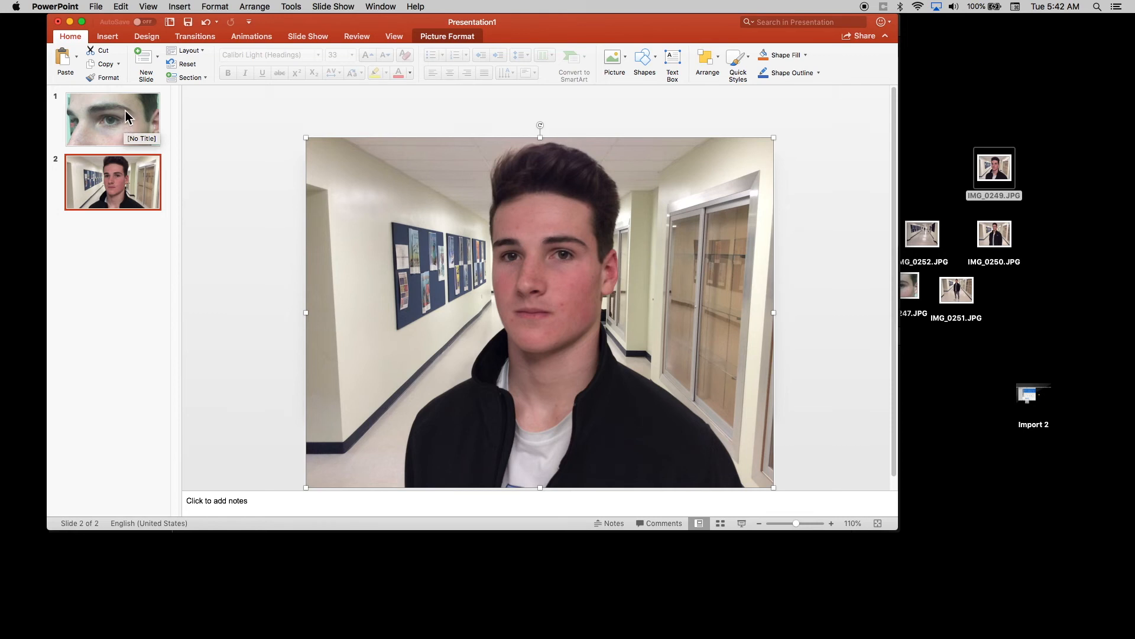
{"action": "left_click", "coordinate": [96, 8]}
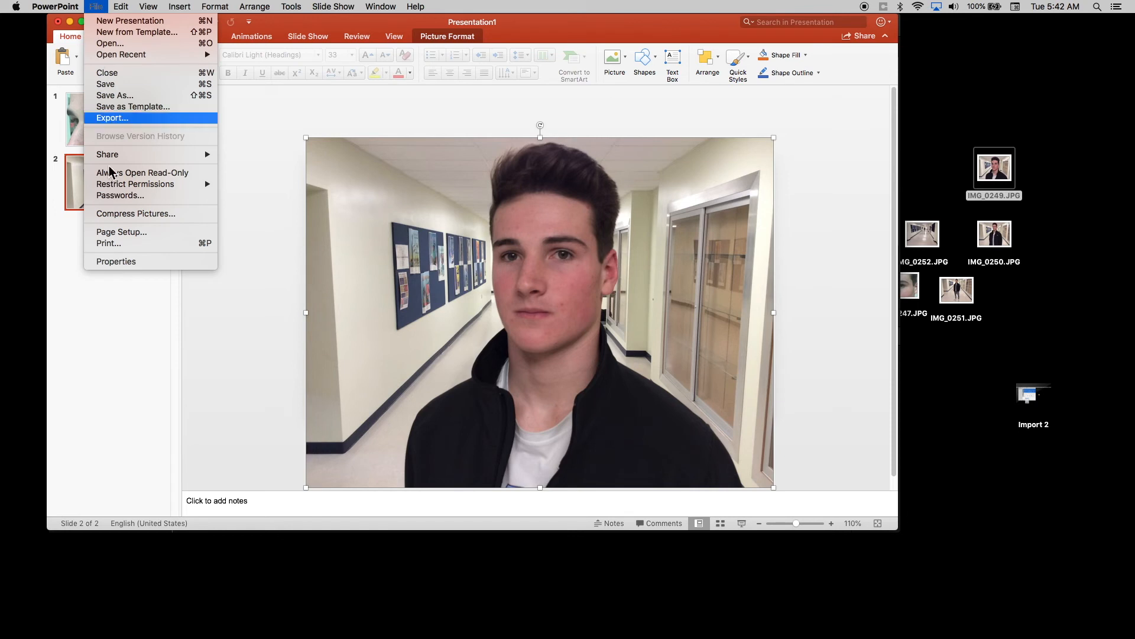
{"action": "left_click", "coordinate": [116, 246]}
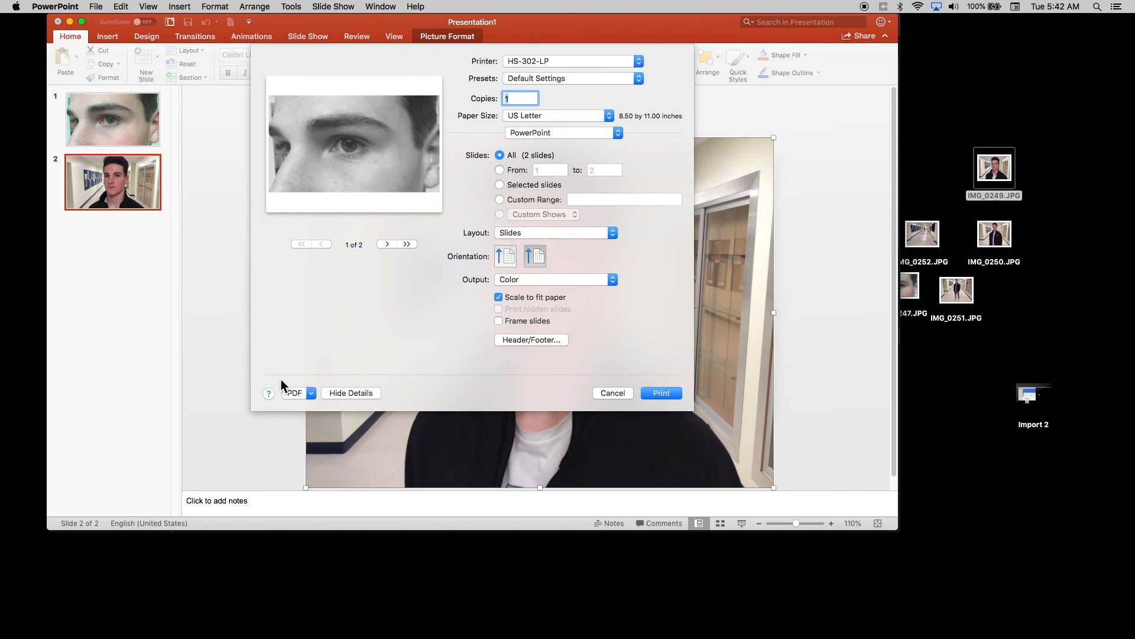
{"action": "left_click", "coordinate": [519, 232]}
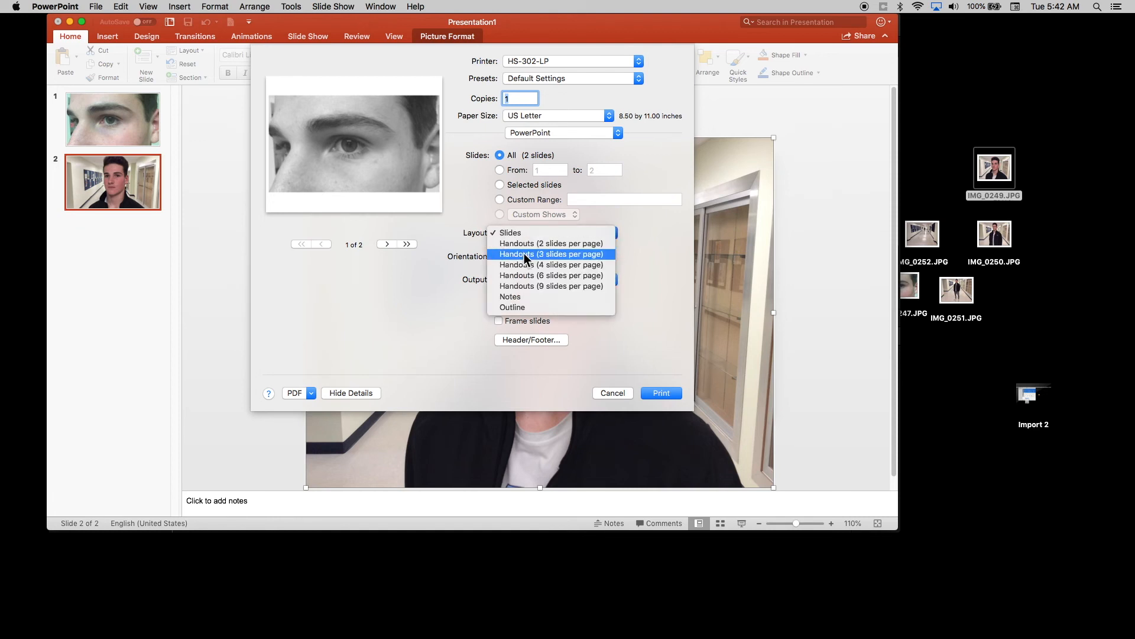
{"action": "left_click", "coordinate": [524, 255]}
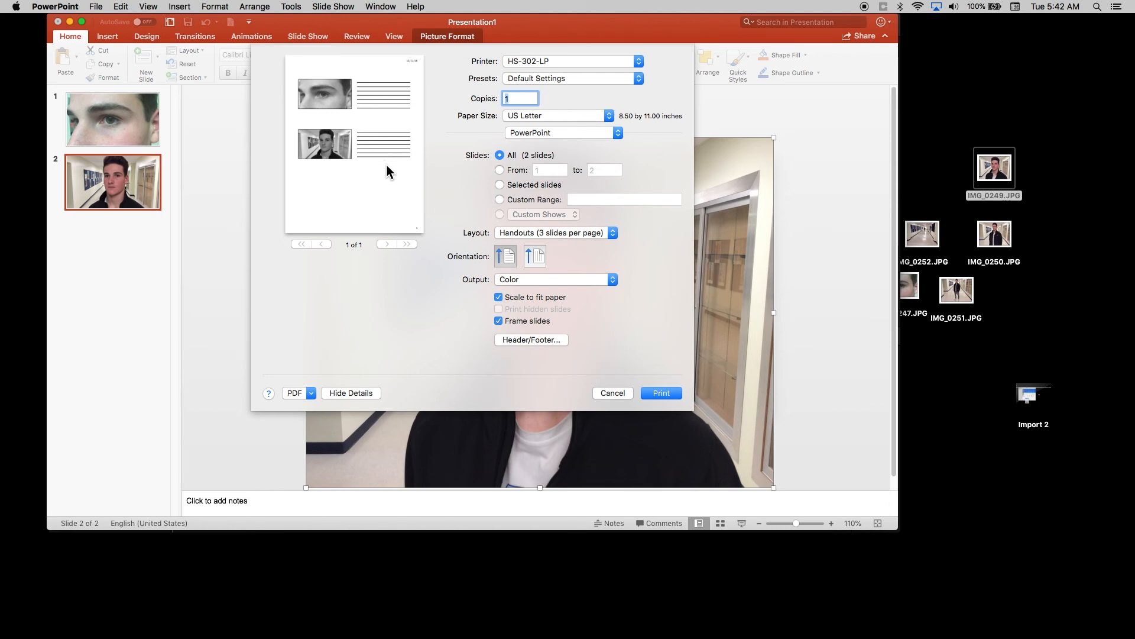
Review the available PDF output options for the handout without choosing one.
{"action": "left_click", "coordinate": [310, 393]}
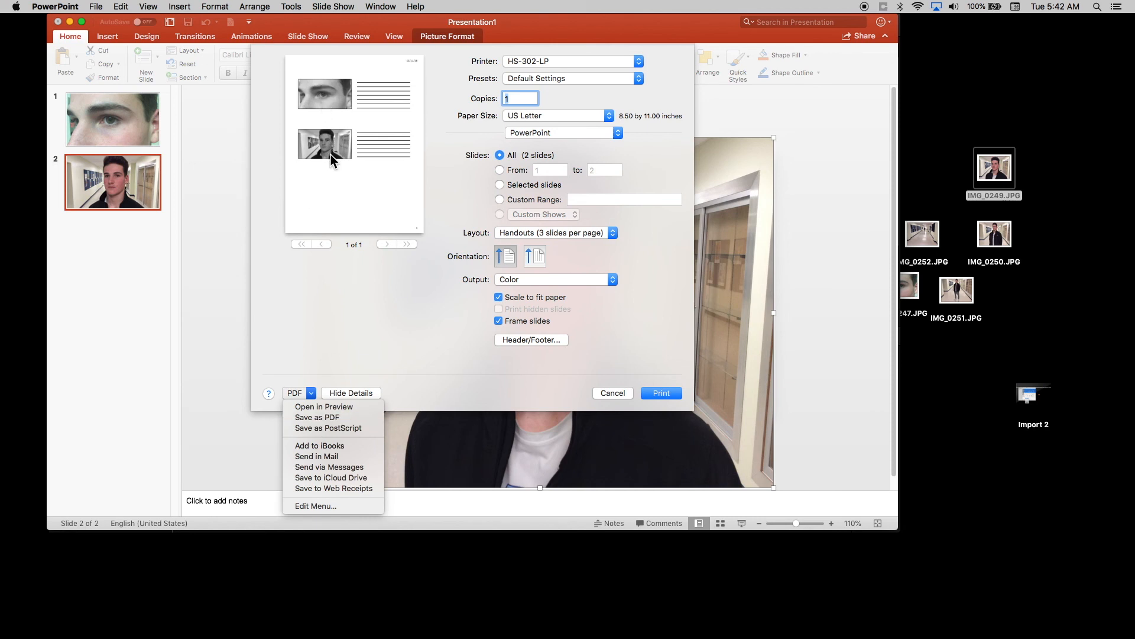
{"action": "left_click", "coordinate": [339, 186]}
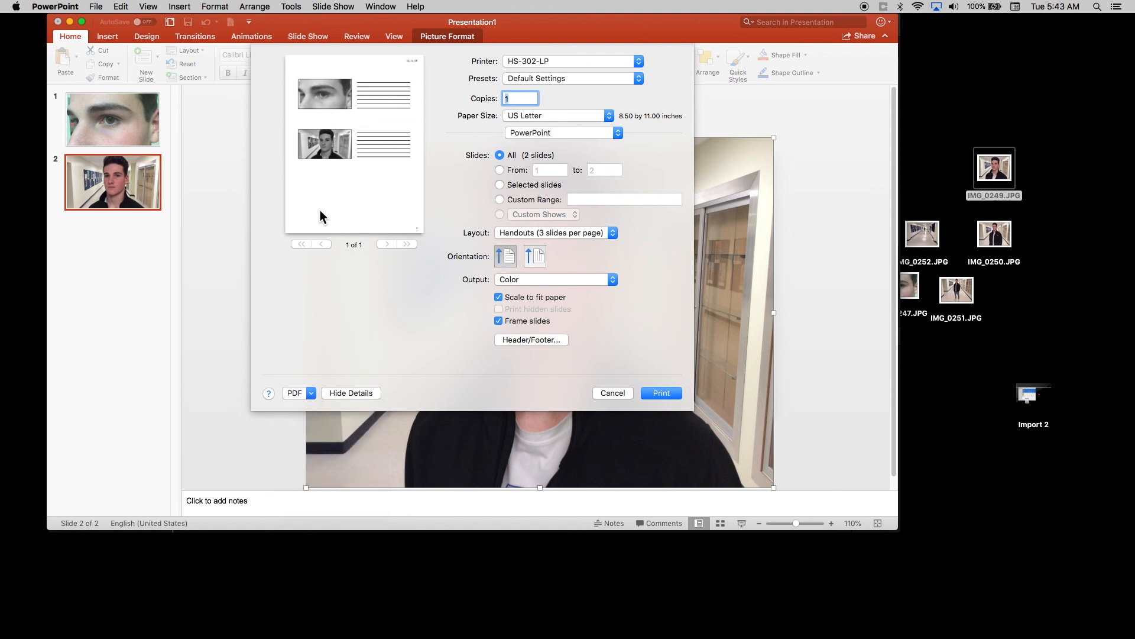